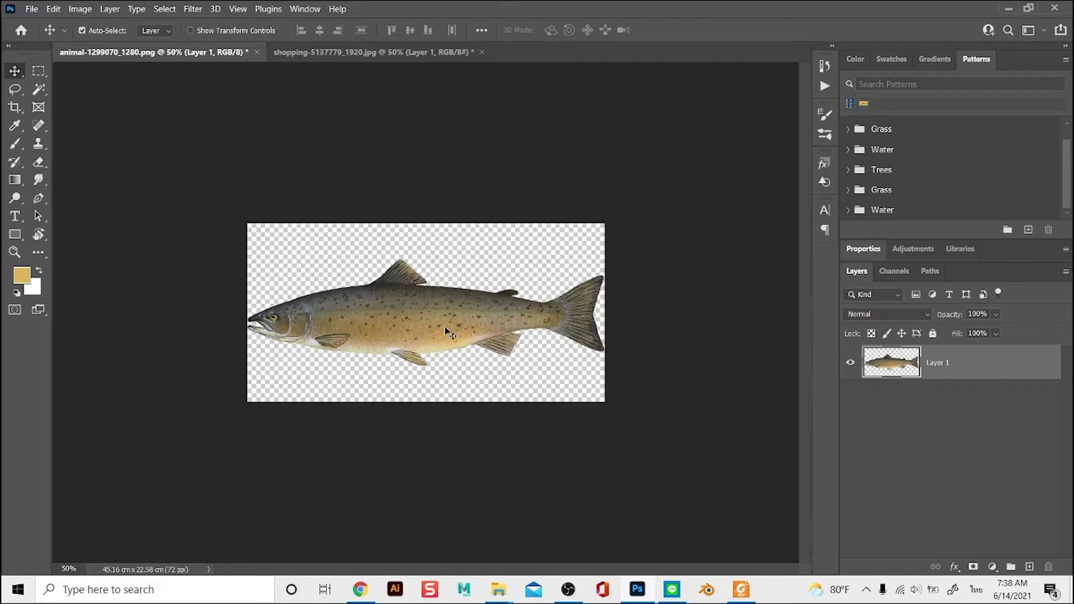
Scale the fish on Layer 1 down to about 49% around its centre.
key(ctrl+t)
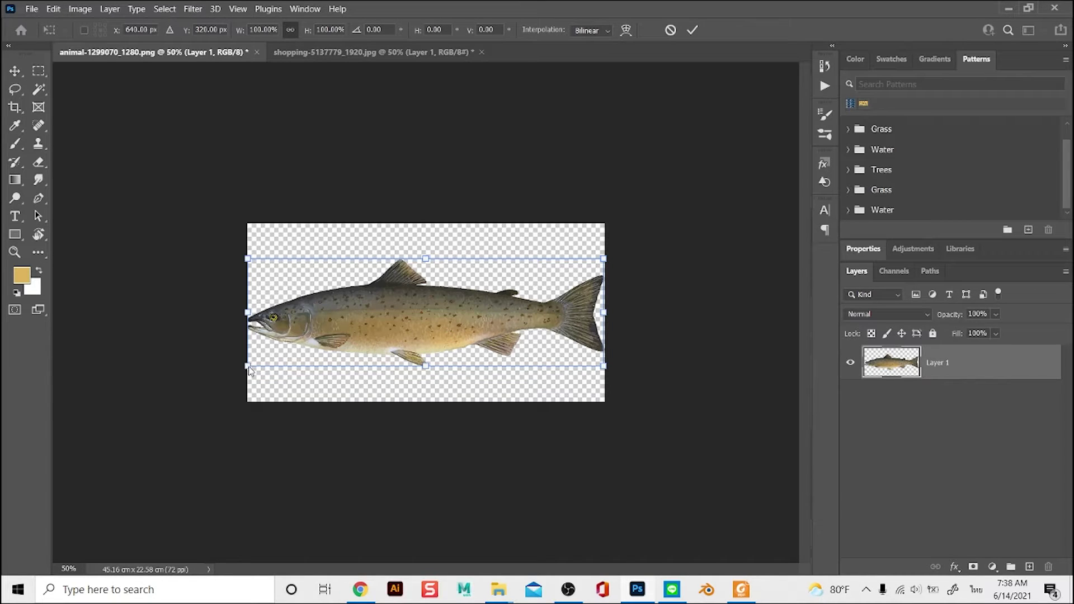
drag(248, 367, 346, 340)
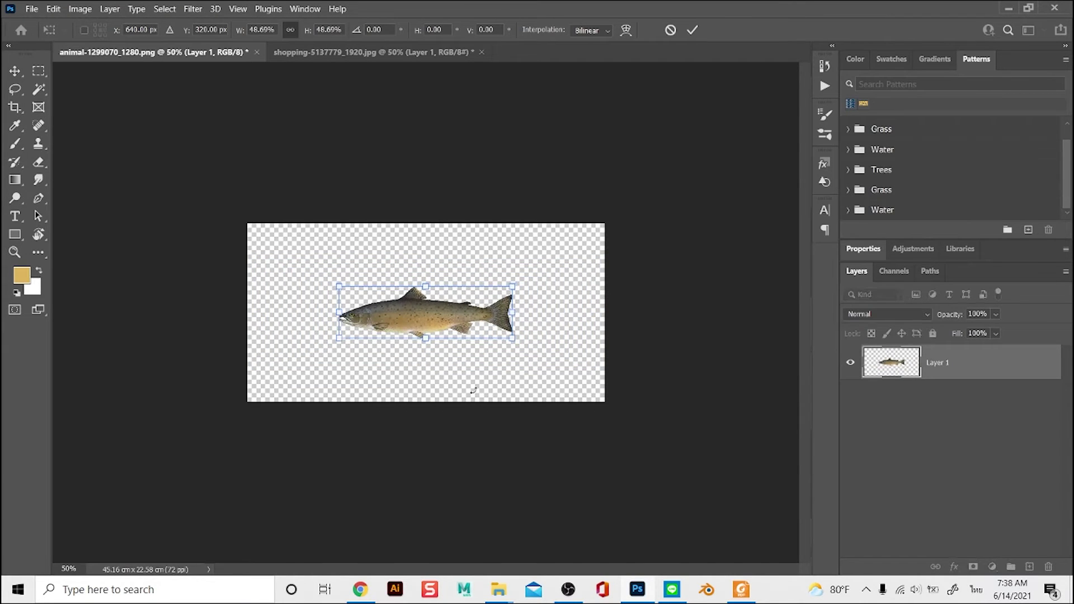
key(Return)
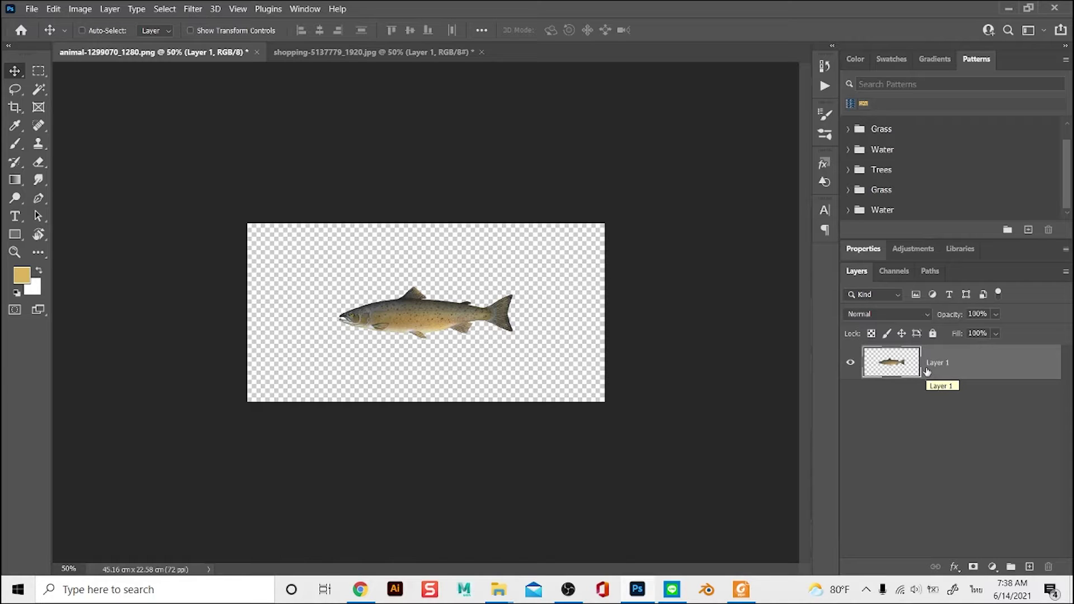
Duplicate the reduced fish layer five times.
key(ctrl)
key(ctrl+j)
key(ctrl+j)
key(ctrl+j)
key(ctrl+j)
key(ctrl+j)
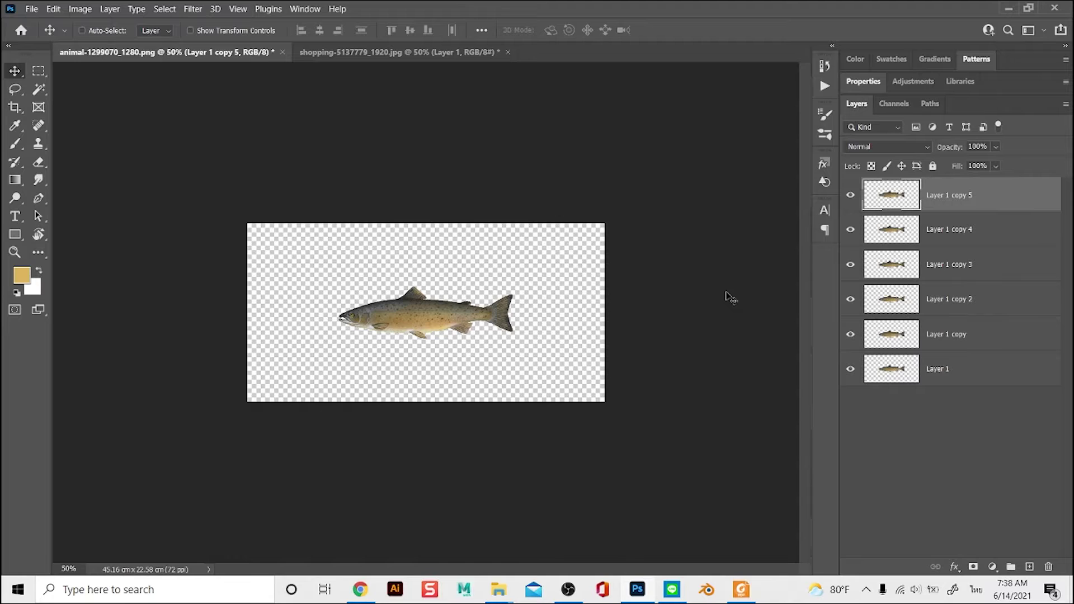
Turn on Pattern Preview to check how the fish tile repeats beyond the canvas edges.
click(237, 9)
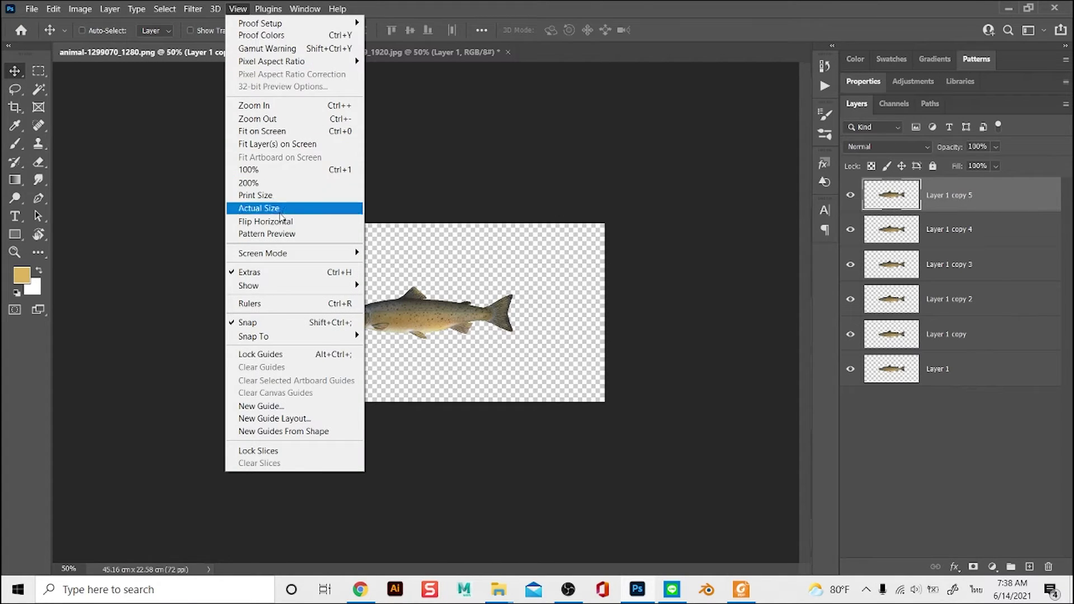
click(271, 235)
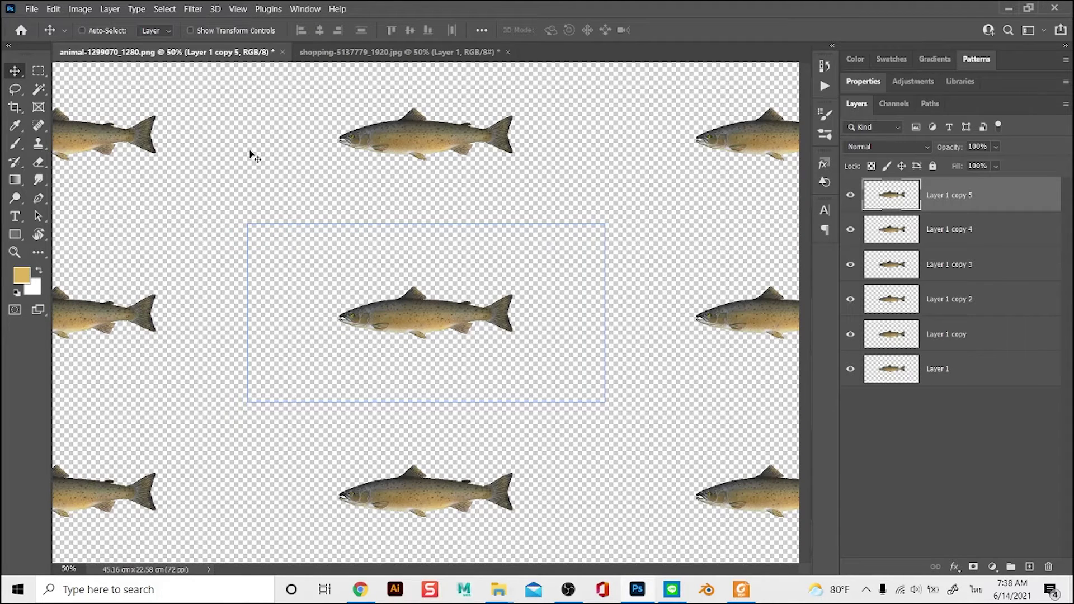
key(ctrl)
key(ctrl+minus)
key(ctrl+minus)
key(ctrl+minus)
key(ctrl+plus)
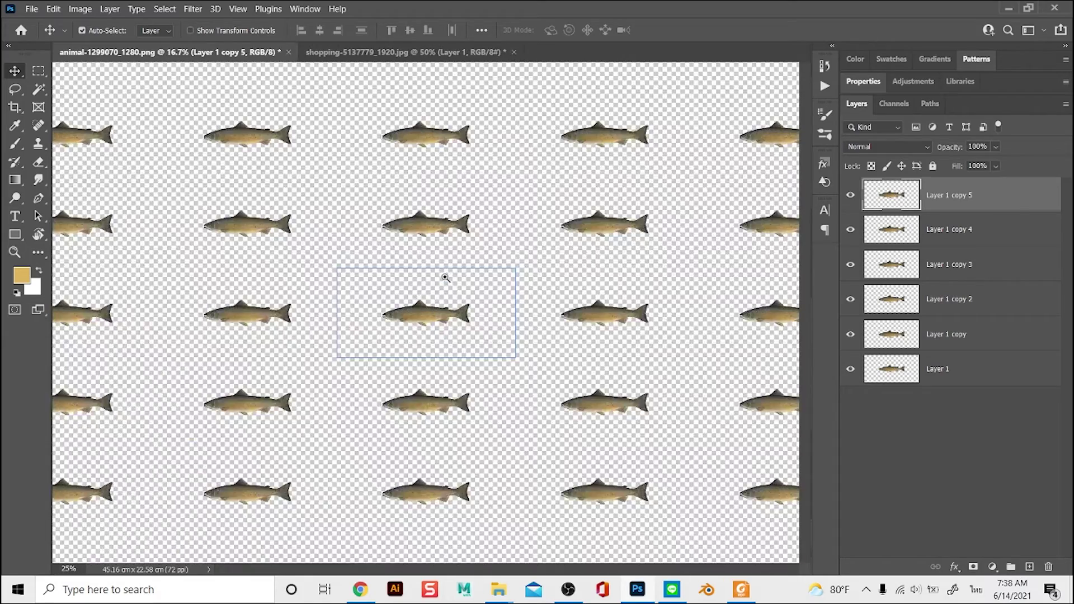
key(ctrl+plus)
key(ctrl+plus)
key(ctrl+plus)
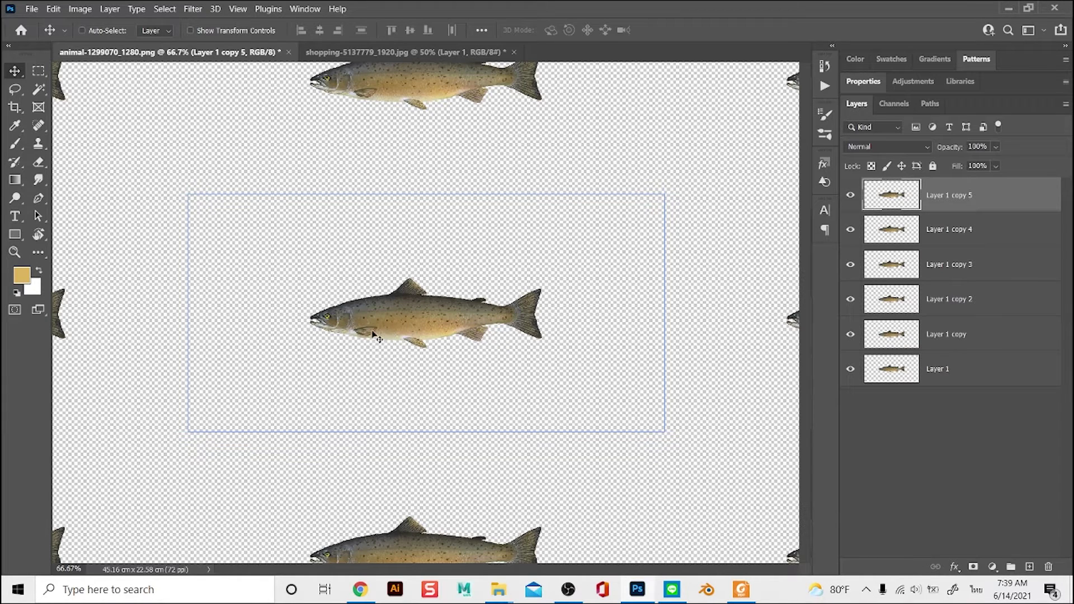
Scale Layer 1 copy 5 to about 67%, rotate it about 11° clockwise and place it across the tile's right edge near the top.
key(ctrl+t)
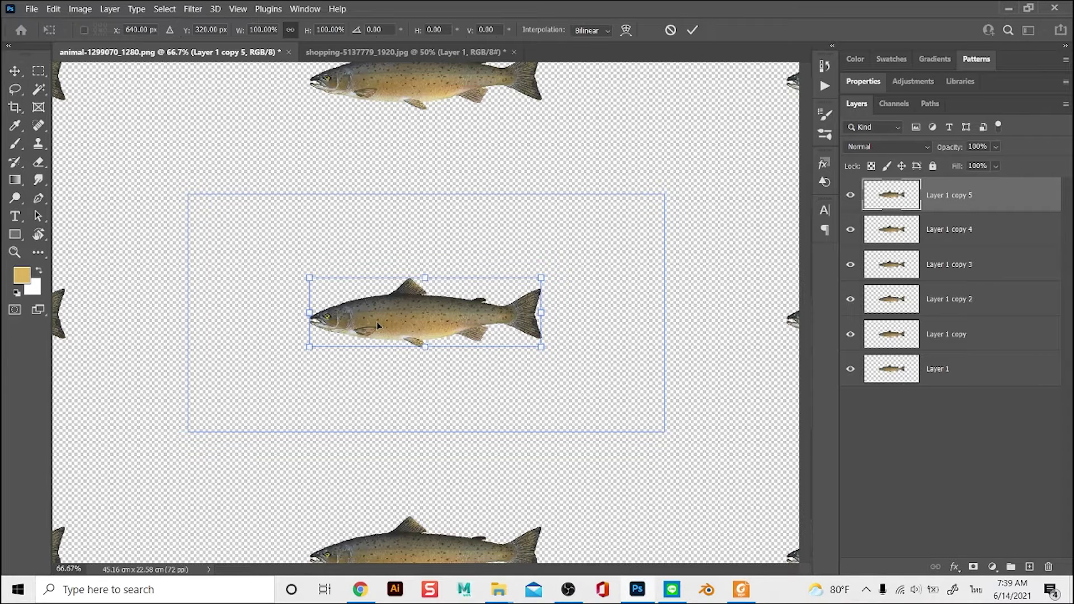
drag(310, 347, 605, 239)
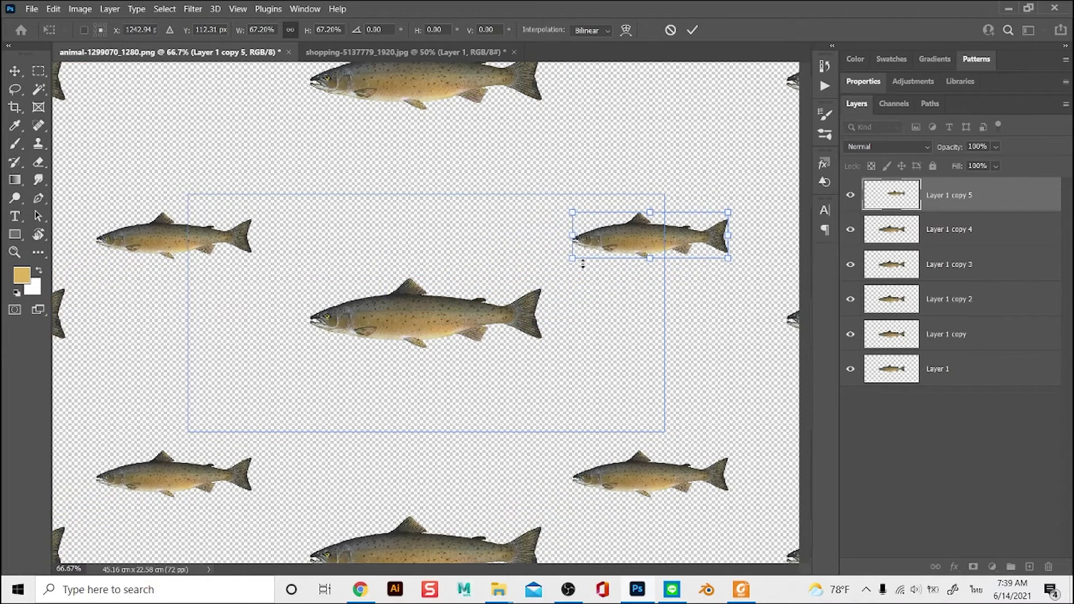
drag(558, 282, 623, 249)
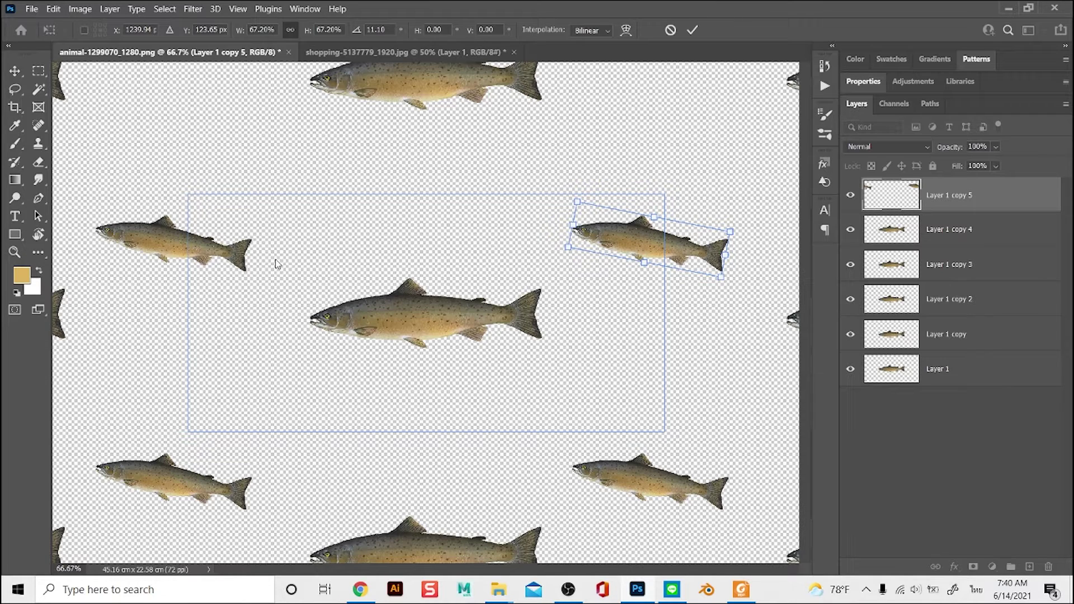
key(Return)
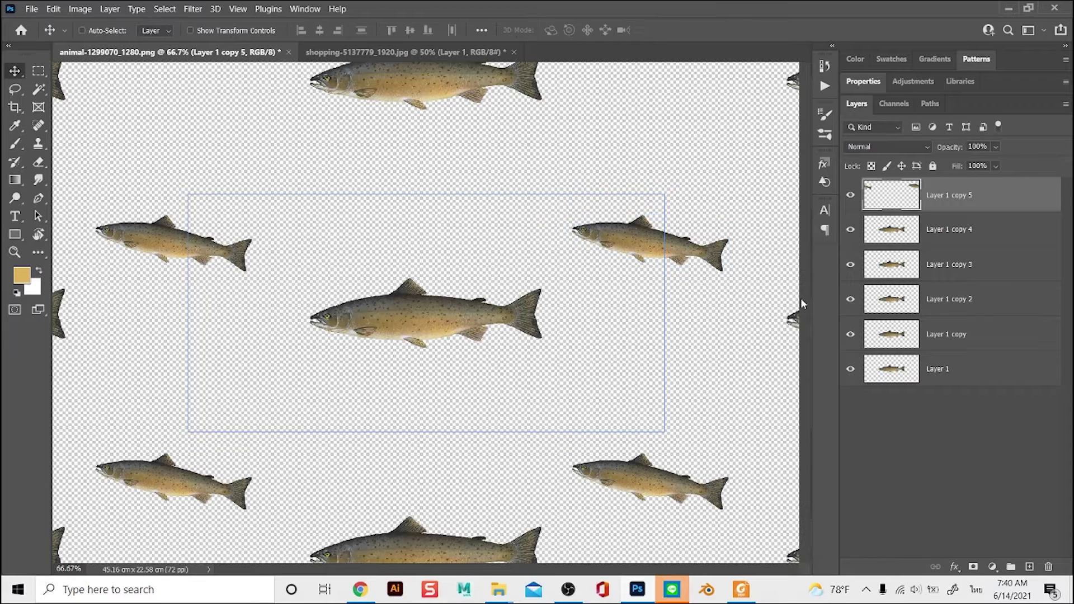
Shrink Layer 1 copy 4 to about 49%, rotate it about 27° clockwise and place it across the tile's top edge.
click(996, 234)
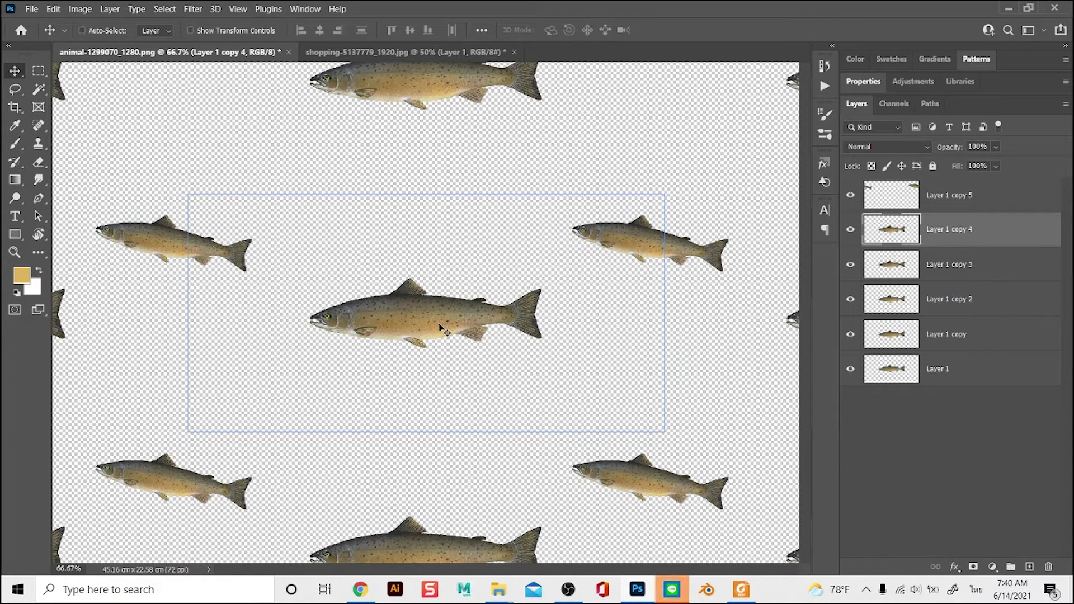
key(ctrl+t)
drag(309, 349, 376, 306)
drag(456, 295, 425, 227)
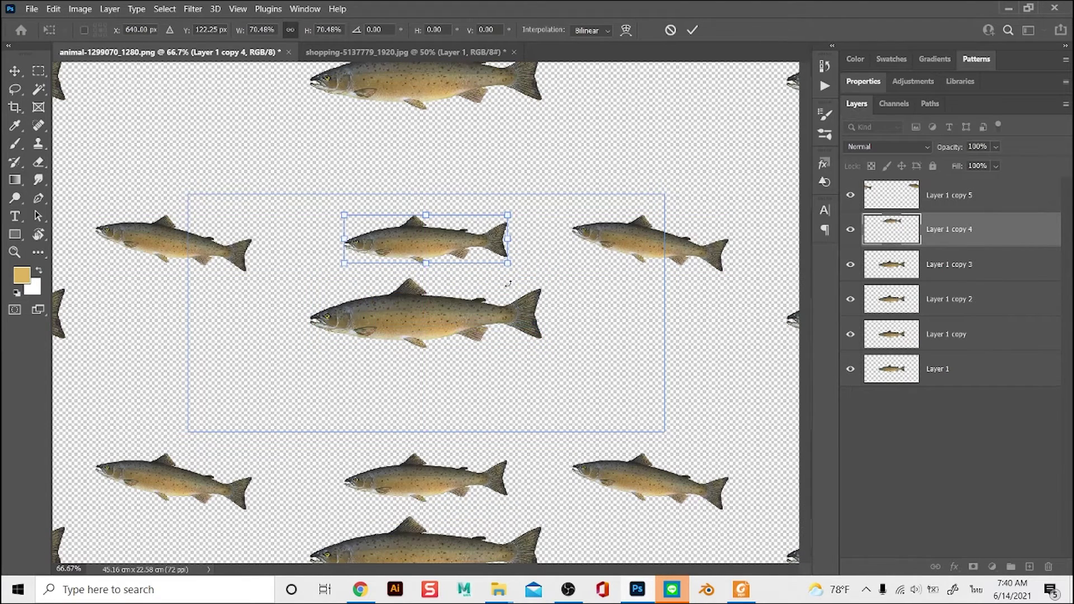
drag(509, 283, 499, 298)
drag(460, 264, 409, 248)
drag(380, 186, 381, 188)
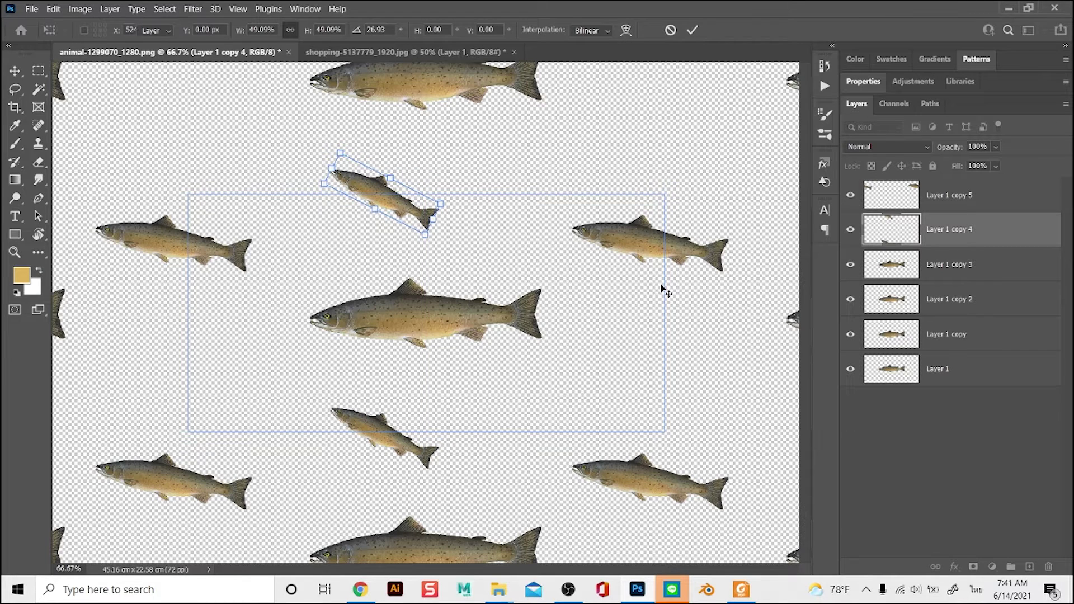
key(Return)
Rotate Layer 1 copy 3 about 15° counterclockwise and place it across the tile's lower-left corner at full size.
click(1008, 275)
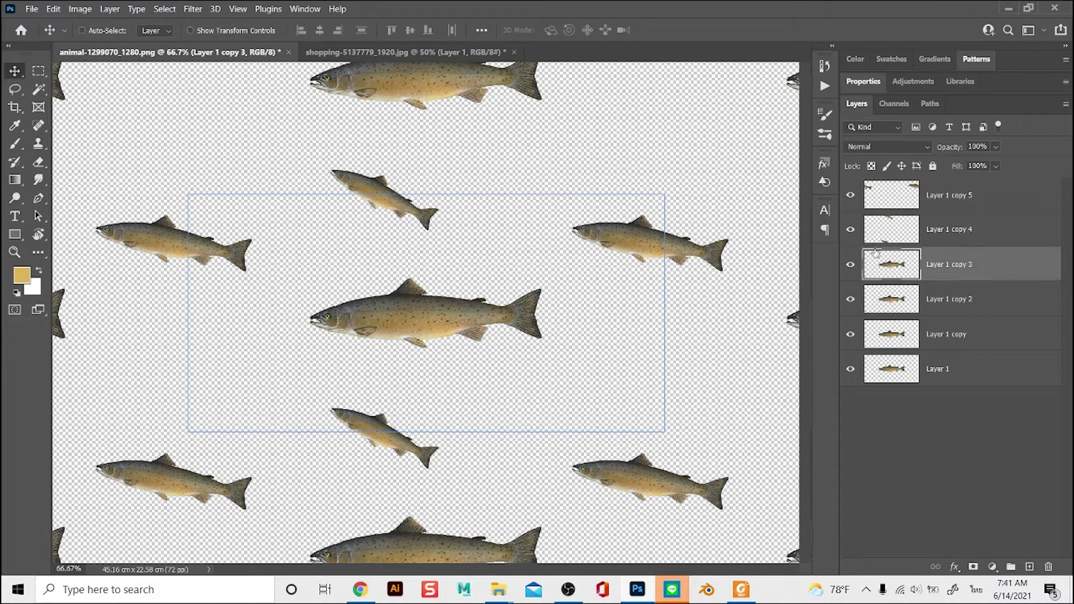
drag(432, 327, 334, 389)
key(ctrl+t)
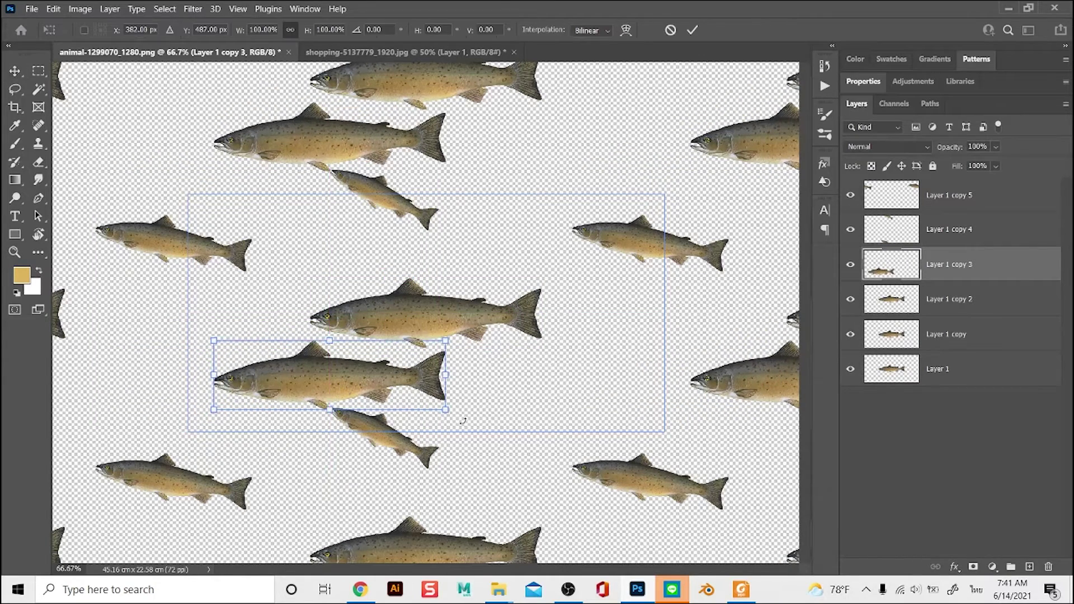
drag(463, 411, 479, 379)
drag(393, 367, 241, 394)
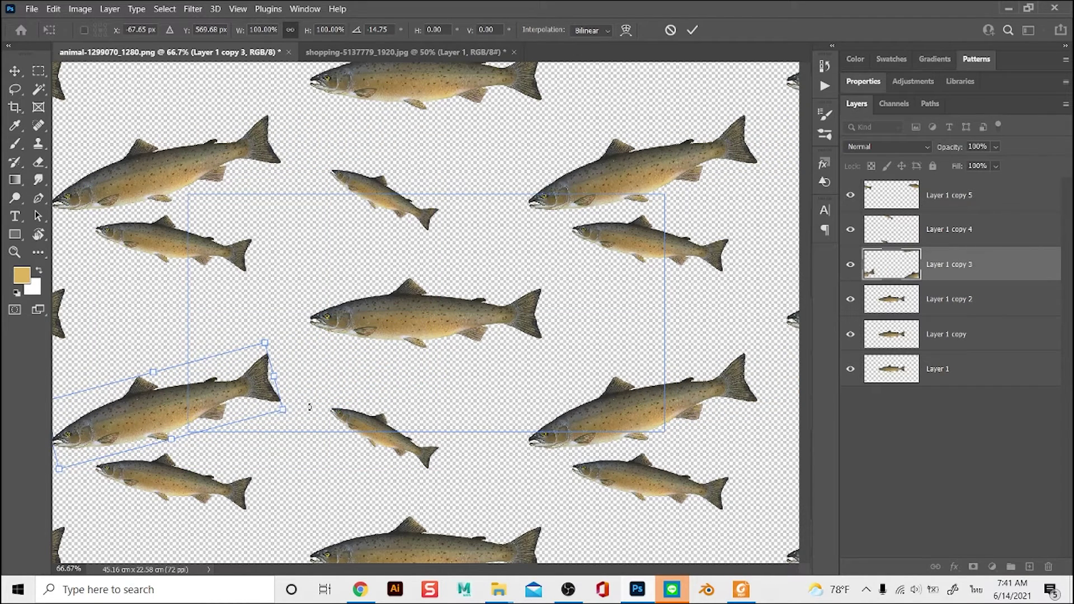
key(Return)
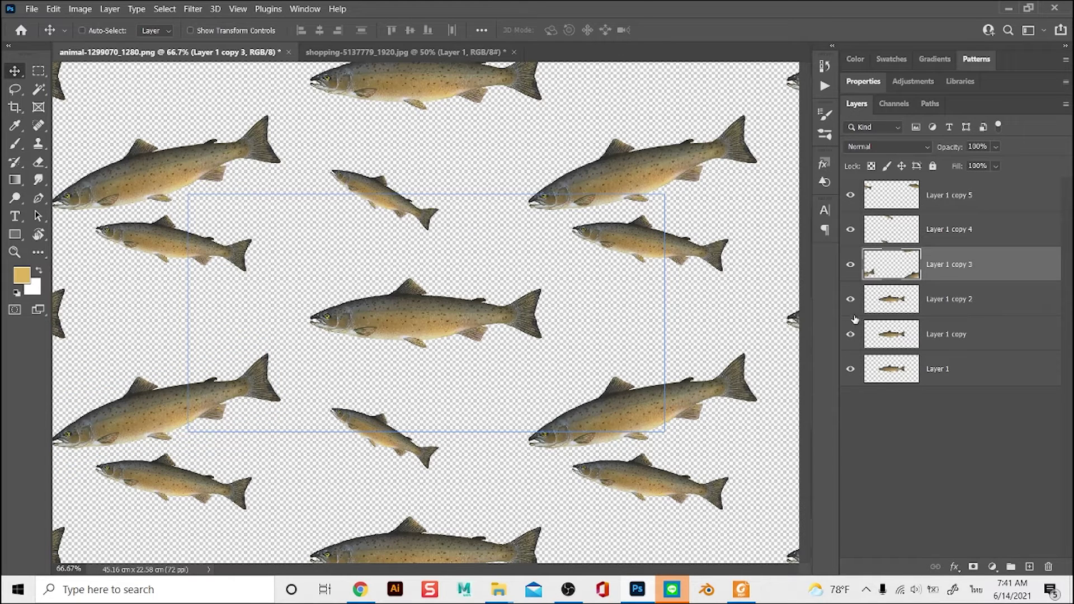
Shrink Layer 1 copy 2, tilt it slightly counterclockwise and place it below the right half of the central fish.
click(947, 302)
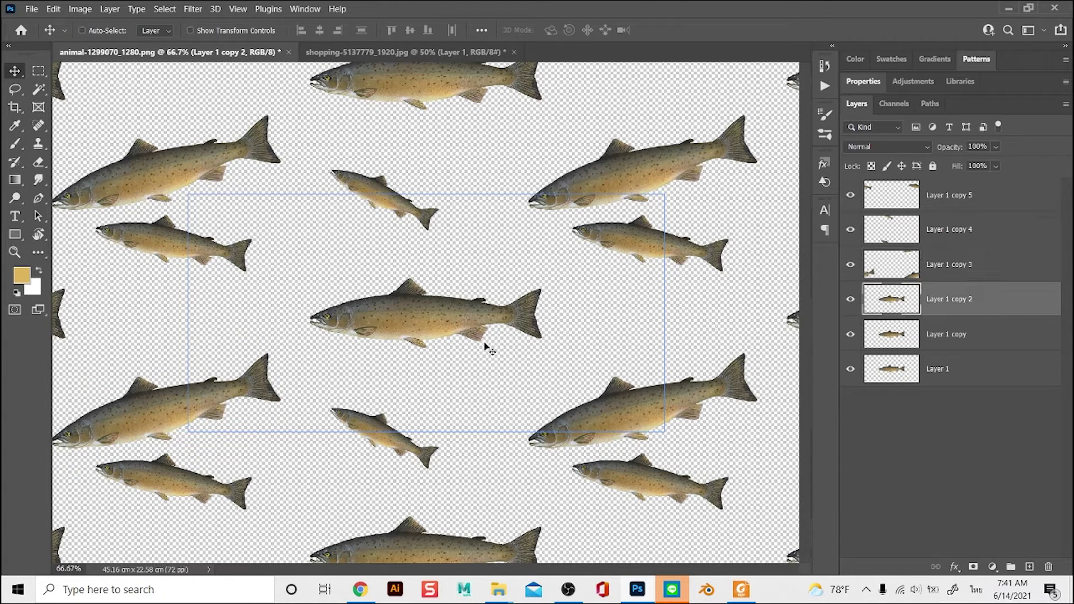
key(ctrl+t)
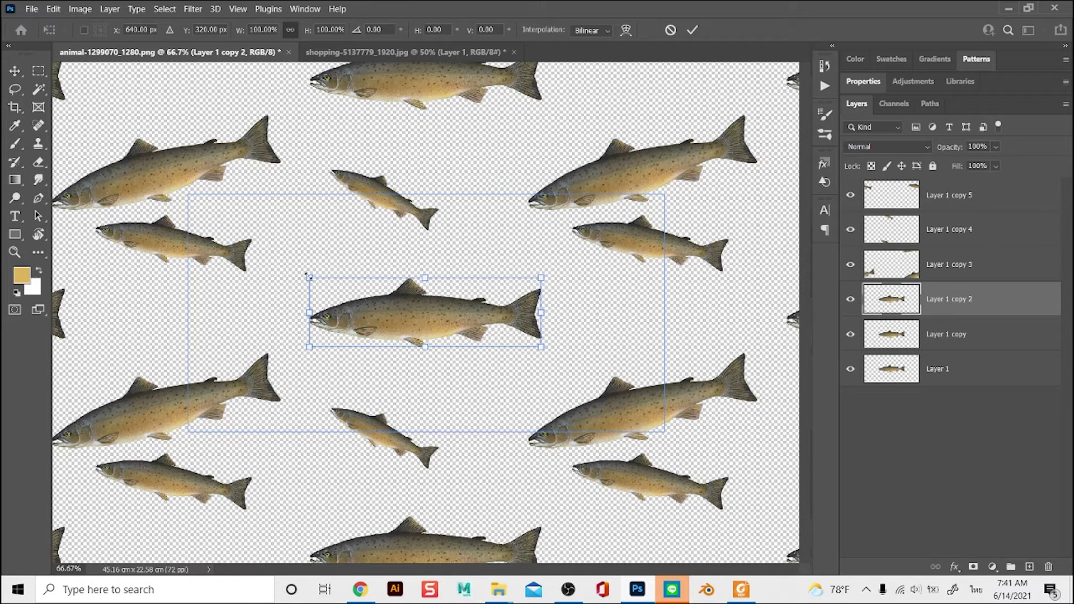
drag(307, 275, 412, 308)
drag(467, 340, 483, 391)
mouse_move(562, 425)
mouse_down()
mouse_move(551, 415)
mouse_move(569, 420)
mouse_up()
key(Return)
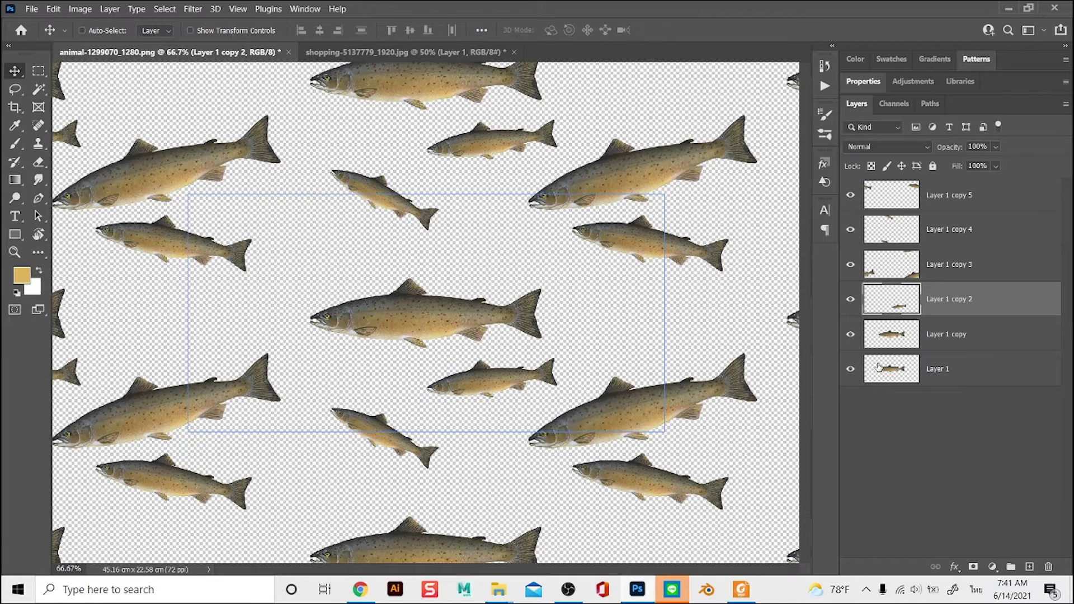
Shrink Layer 1 copy to about 48%, rotate it about 21° counterclockwise and place it above the head of the central fish.
click(949, 334)
key(ctrl+t)
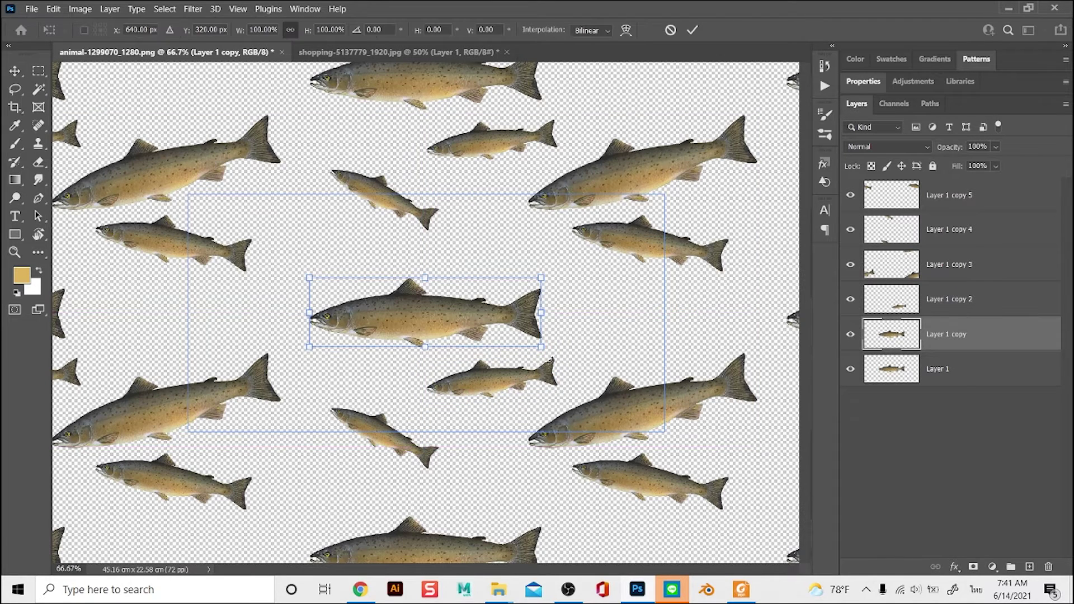
drag(544, 348, 346, 258)
drag(389, 291, 405, 267)
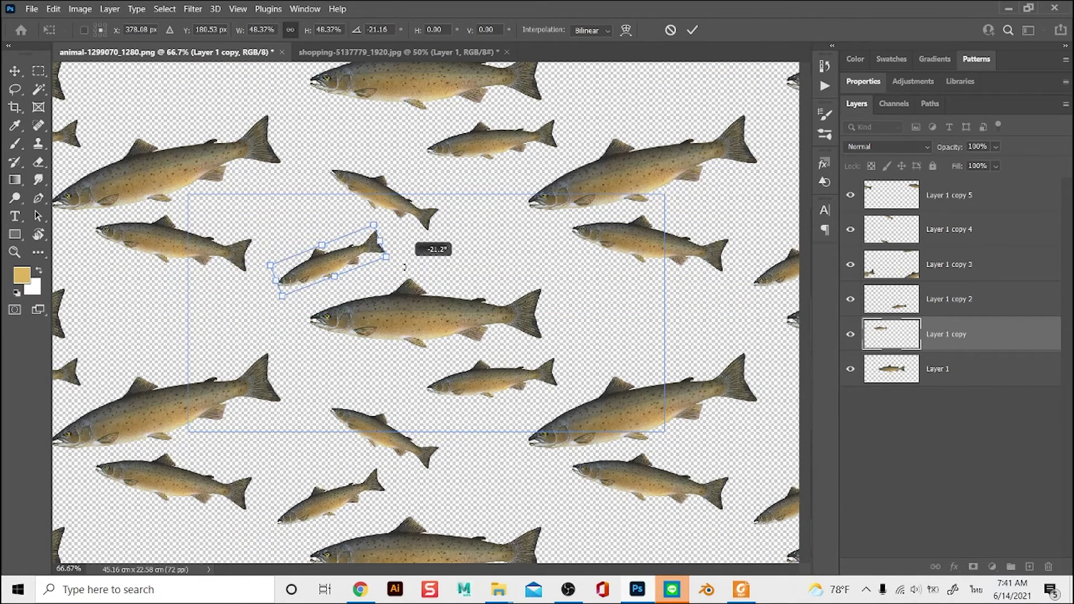
key(Return)
Even out the spacing by moving the central fish to the right and the Layer 1 copy 3 fish up and to the right.
drag(424, 322, 438, 316)
right_click(219, 403)
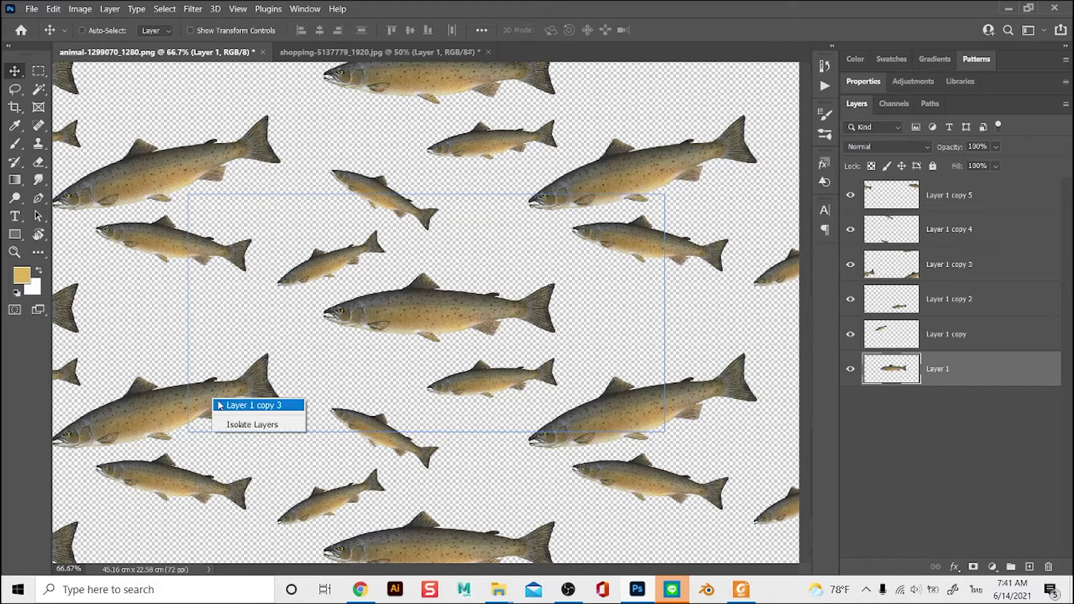
click(220, 404)
drag(218, 403, 236, 369)
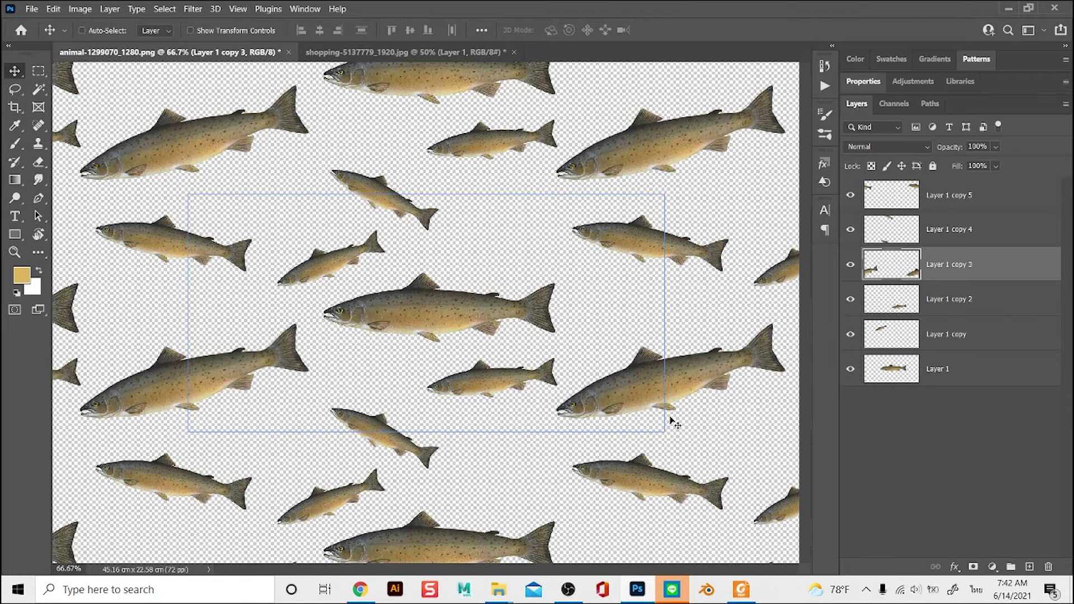
ctrl+click(482, 309)
drag(482, 309, 520, 305)
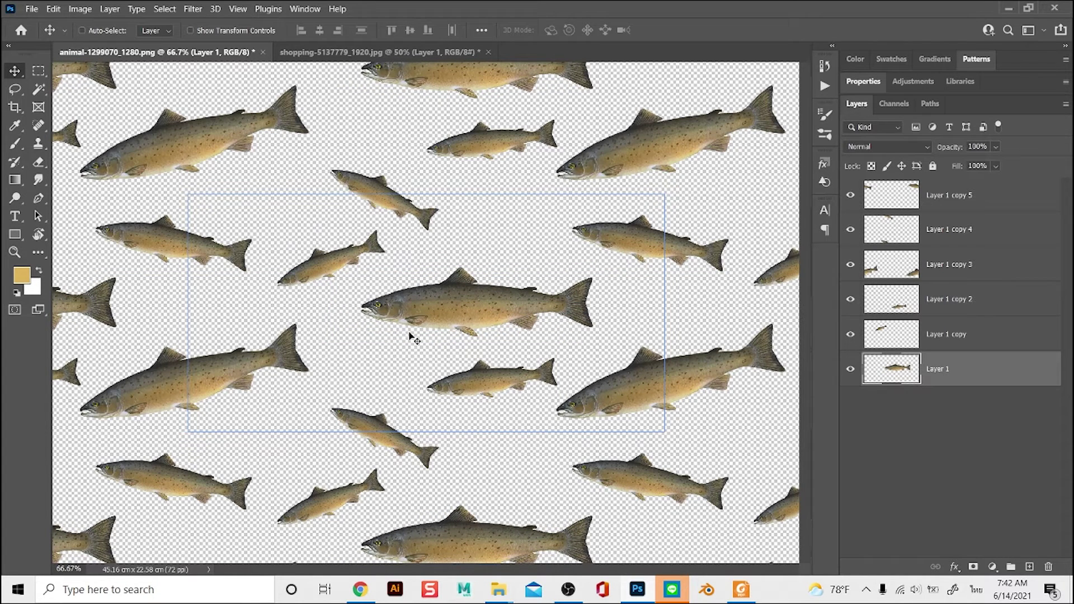
key(ctrl+minus)
key(ctrl+plus)
key(ctrl+plus)
key(ctrl+minus)
Add a new layer beneath all the fish layers and fill it with the golden foreground colour ddb45b using the Paint Bucket.
click(28, 278)
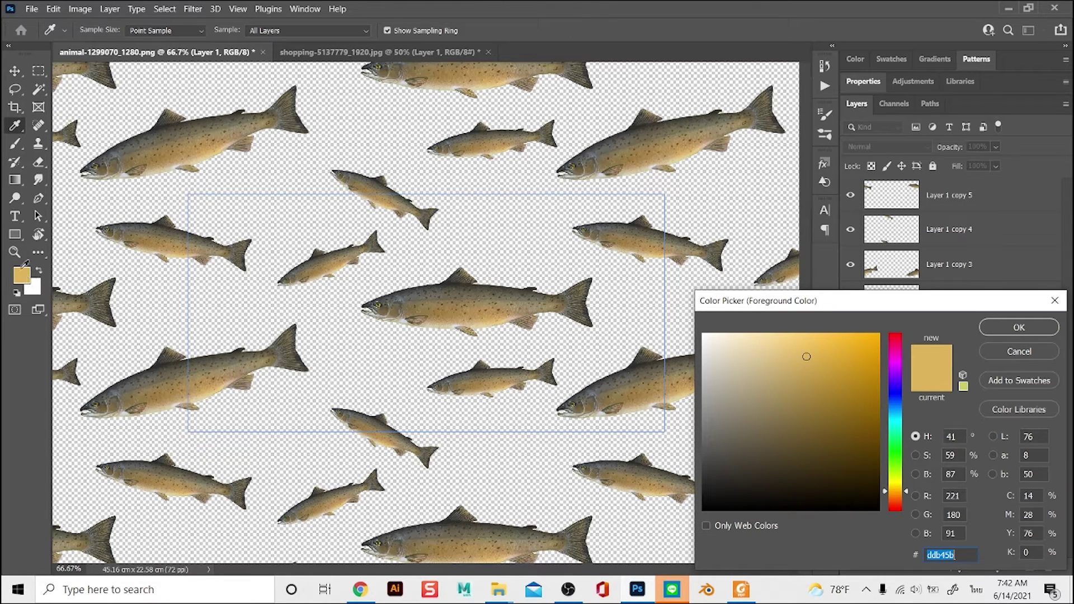
click(1017, 327)
click(1030, 567)
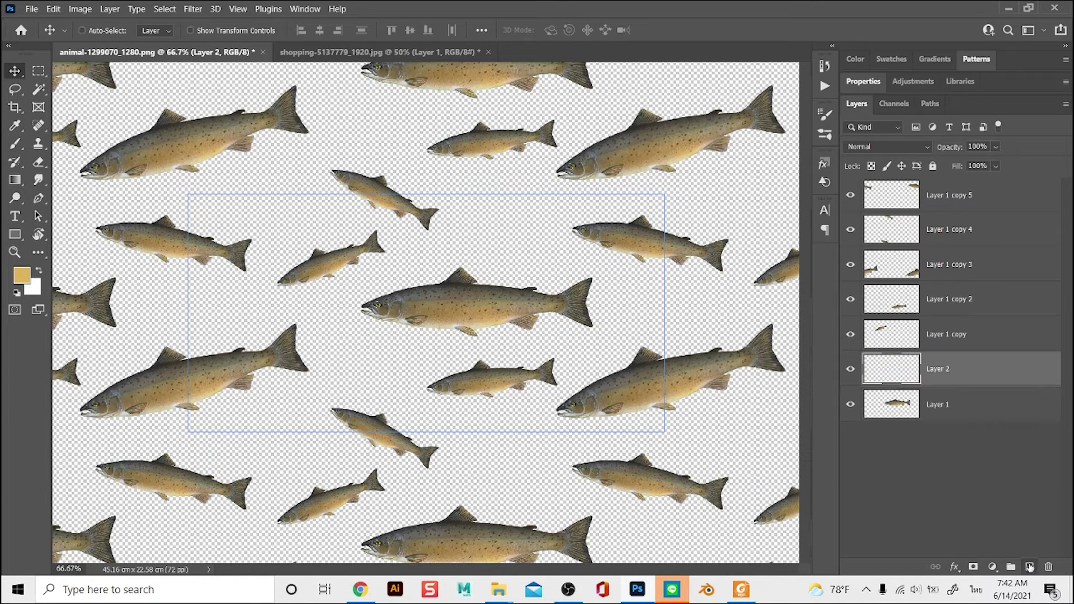
drag(986, 381, 989, 420)
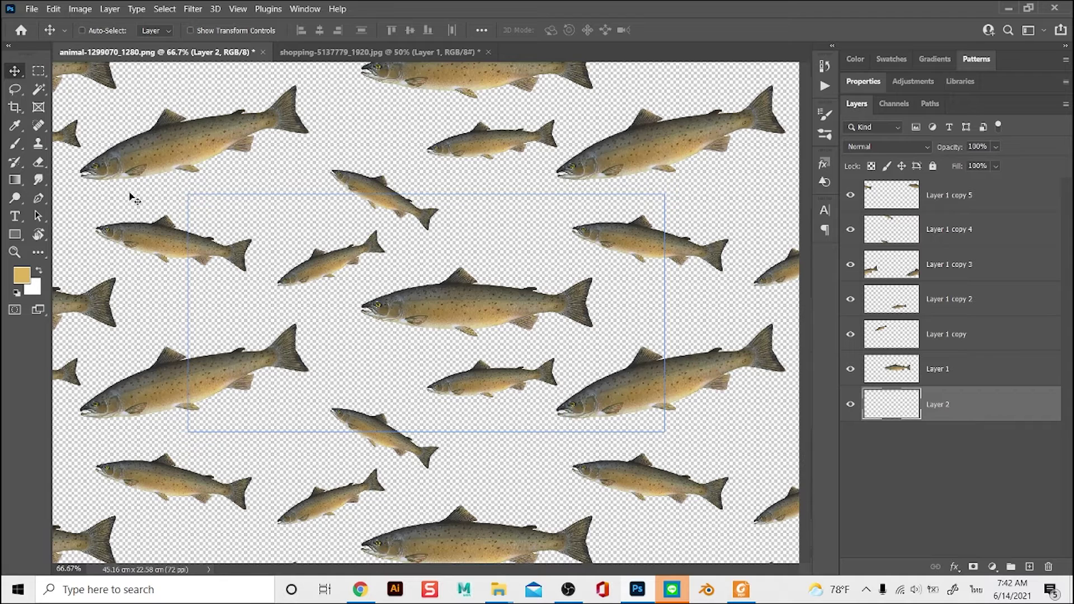
click(15, 182)
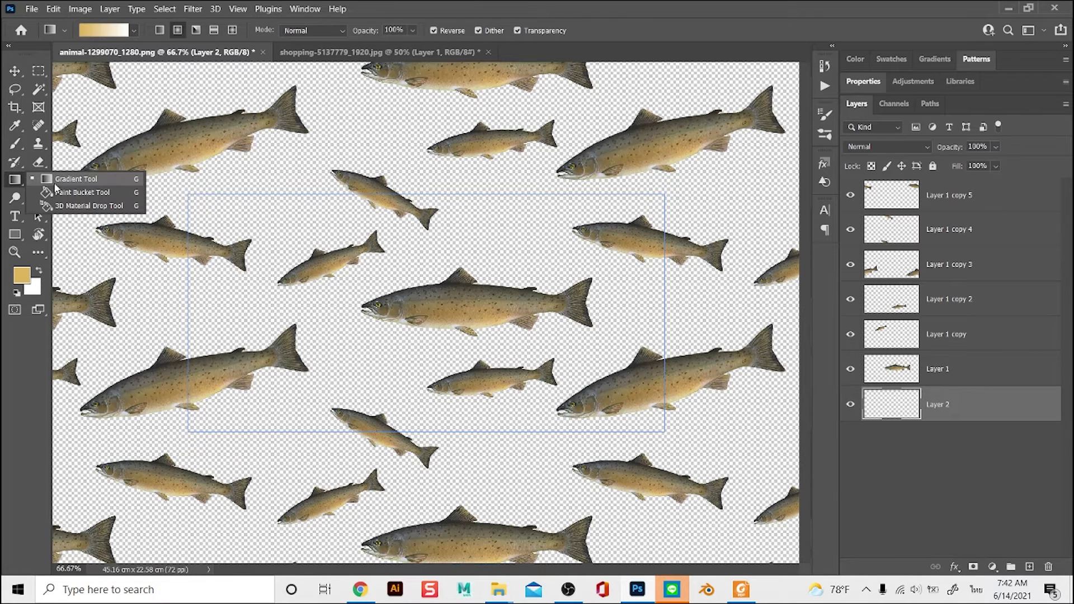
click(67, 192)
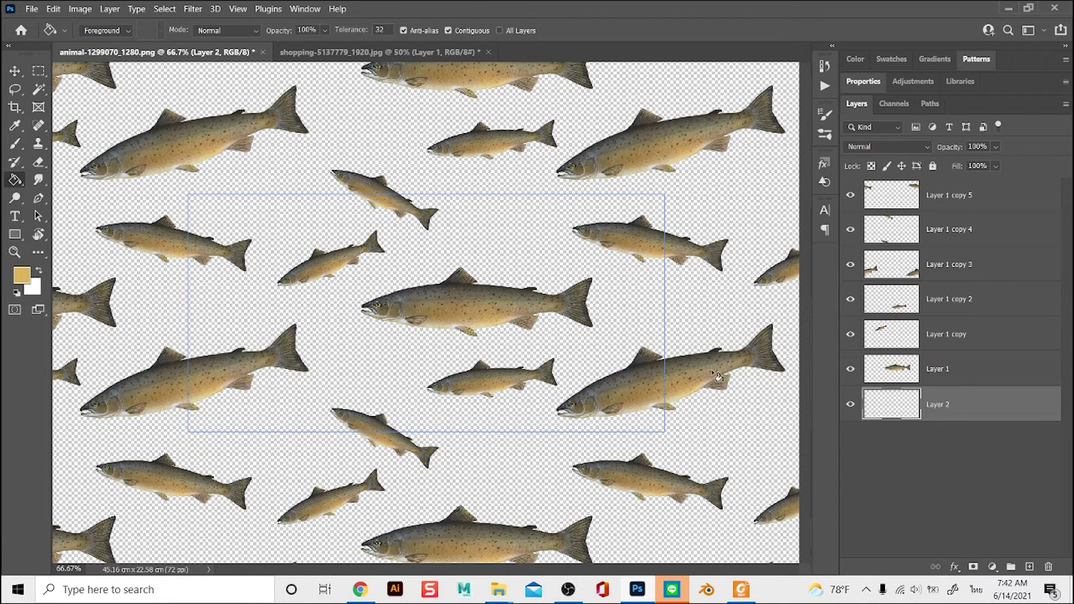
click(637, 328)
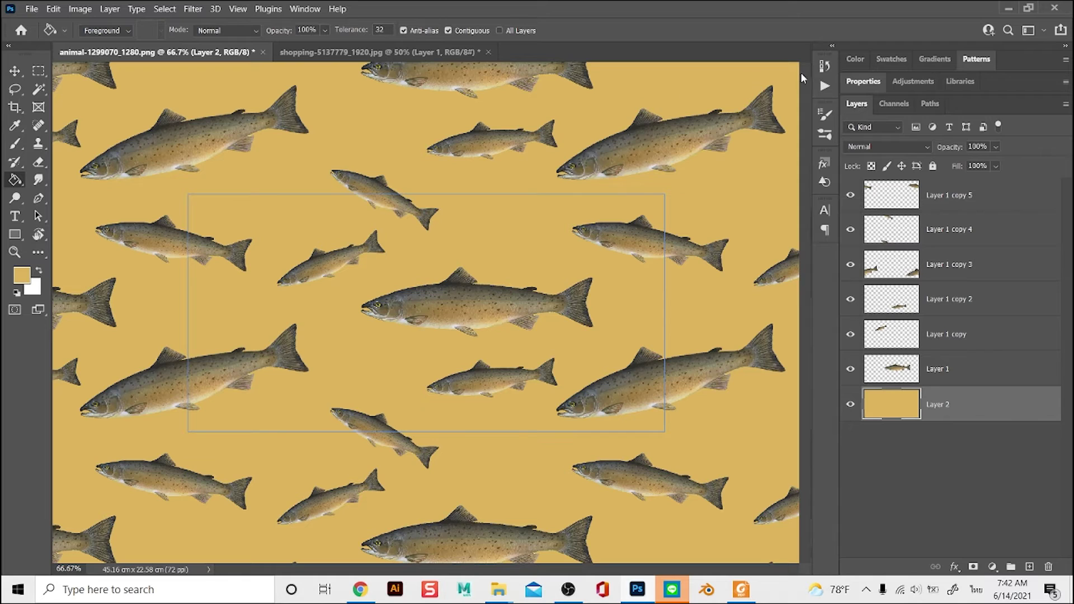
Save the fish design as a new pattern preset, keeping the suggested name animal-1299070_1280.png.
click(977, 59)
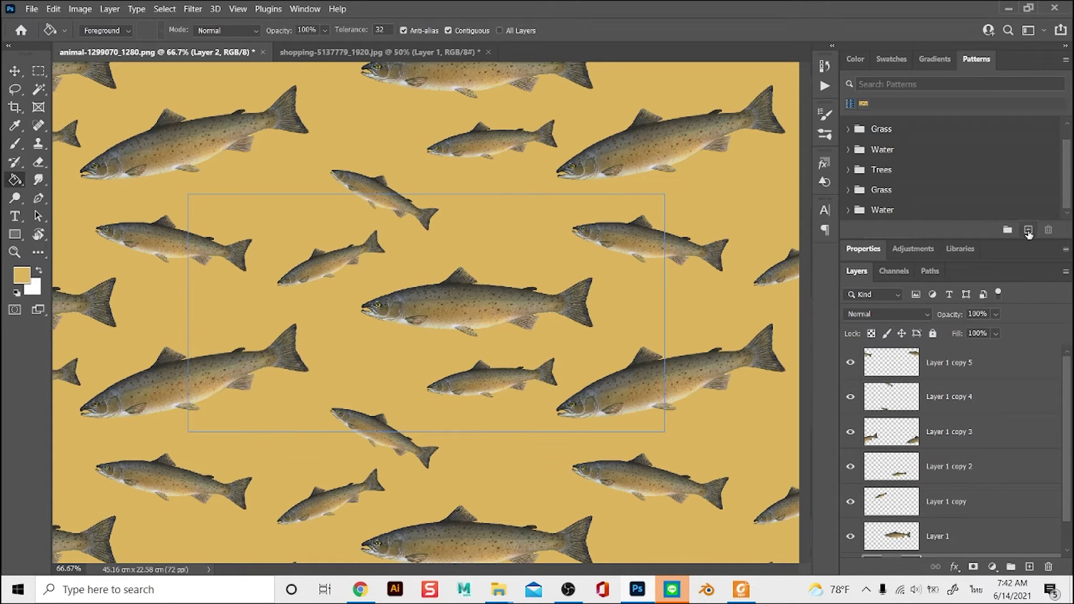
click(1028, 231)
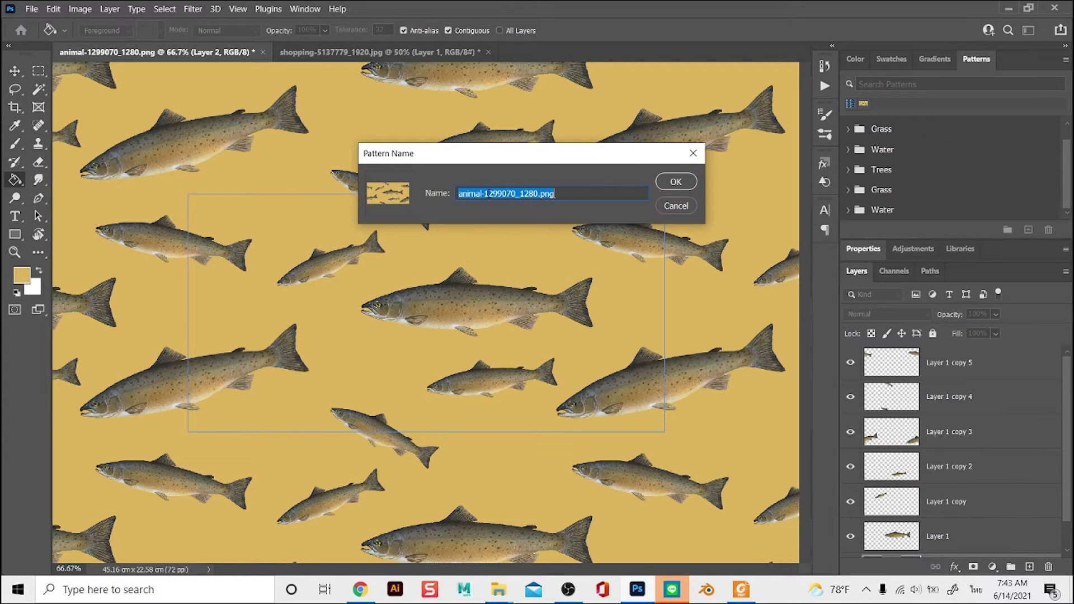
click(678, 183)
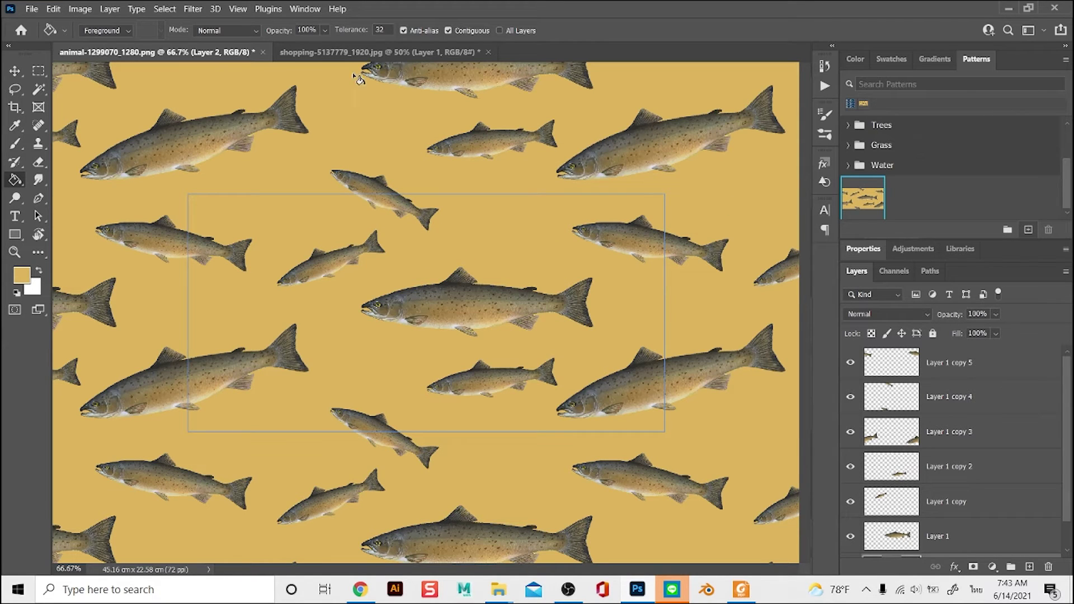
In shopping-5137779_1920.jpg, apply the new fish pattern to the bag on Layer 1 as a clipped pattern fill and shift it up and right.
click(343, 56)
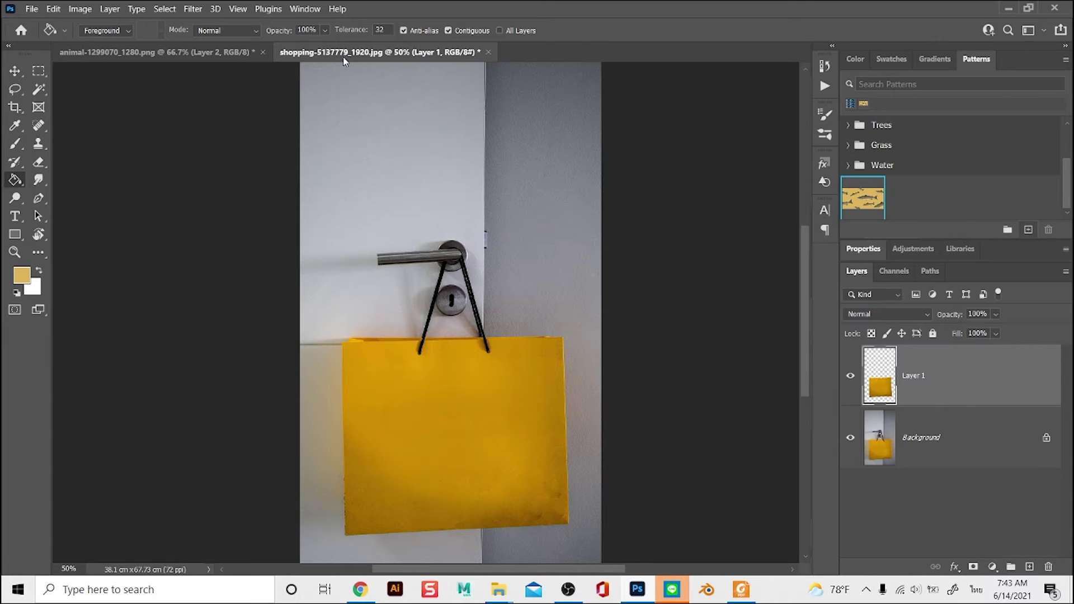
drag(486, 244, 461, 232)
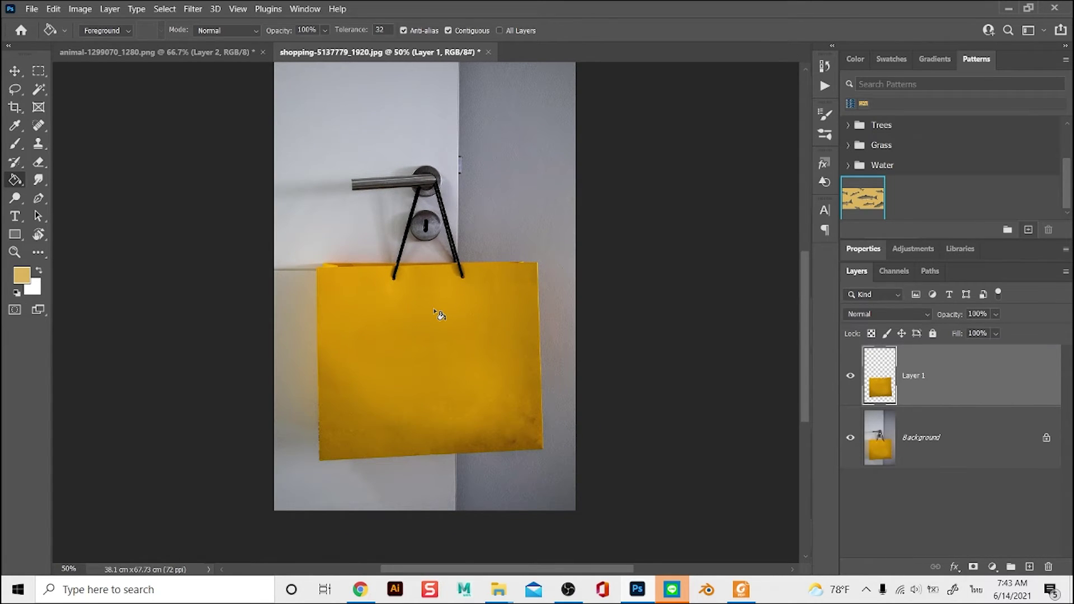
key(v)
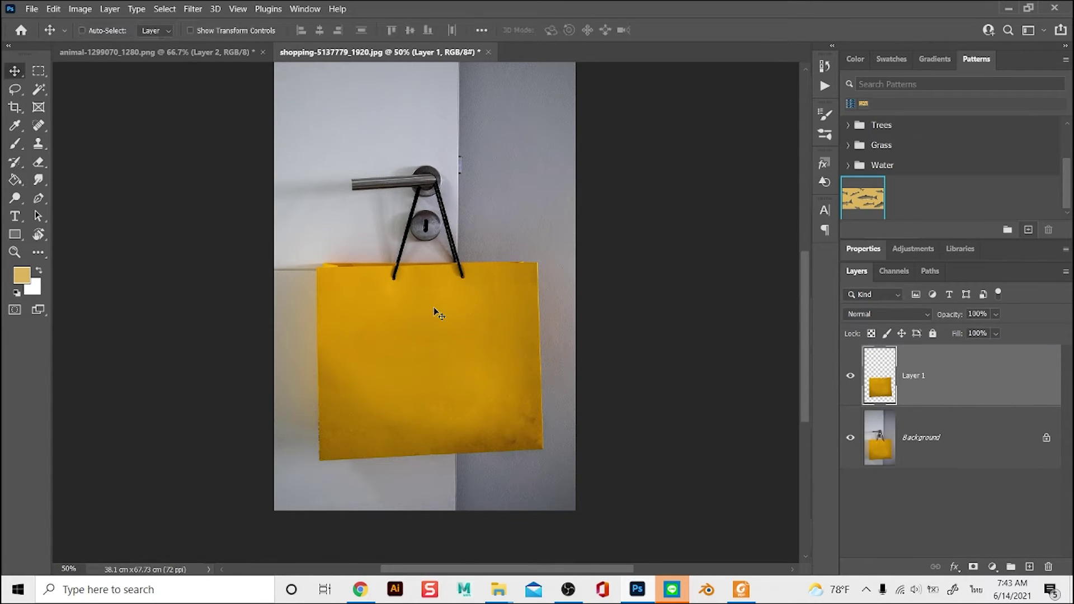
ctrl+click(892, 400)
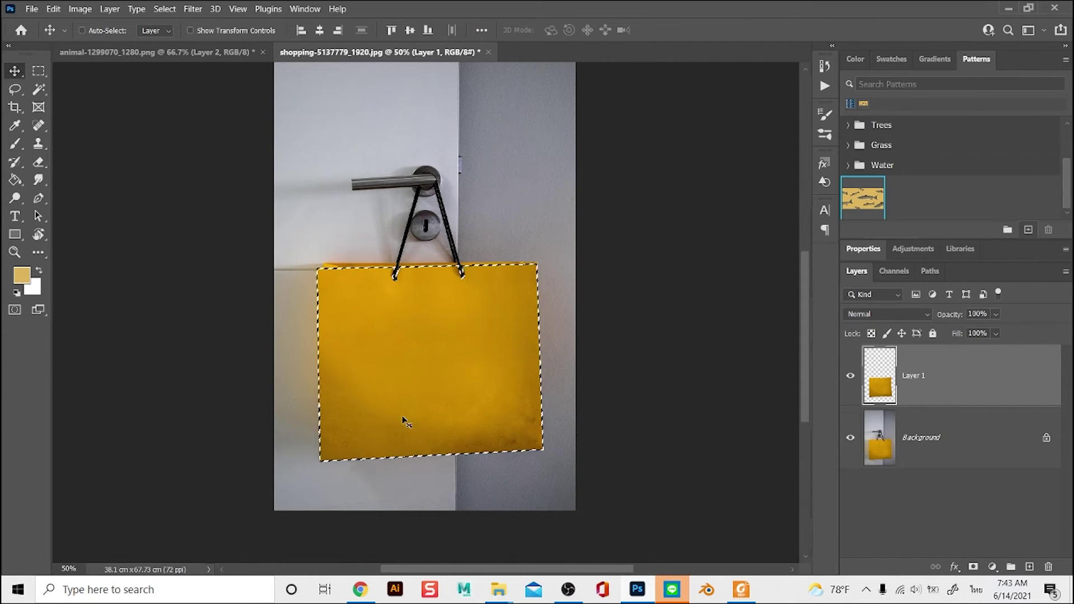
key(ctrl+d)
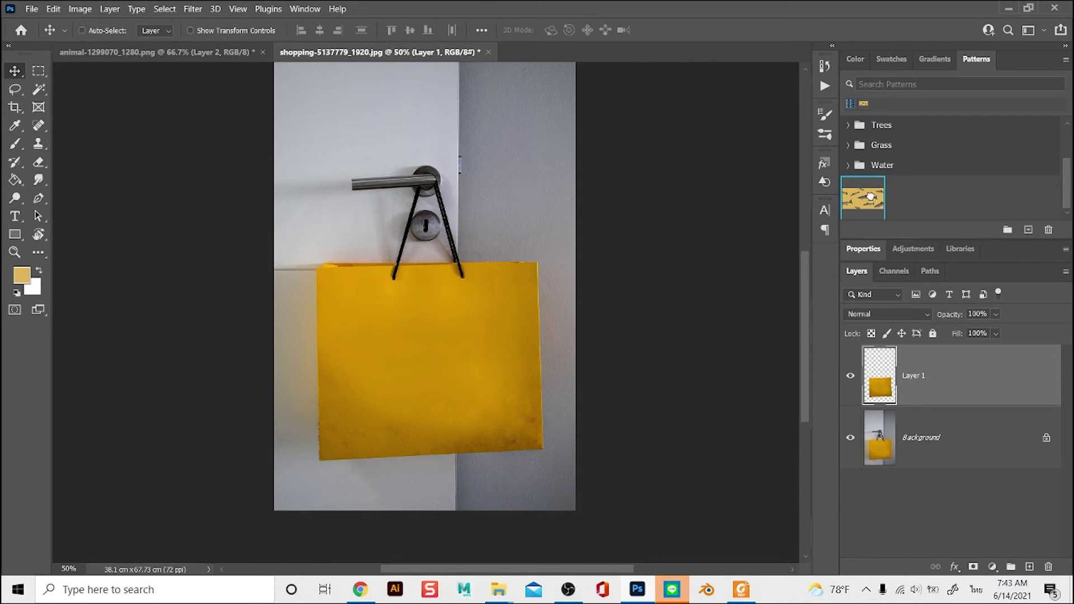
drag(870, 196, 439, 346)
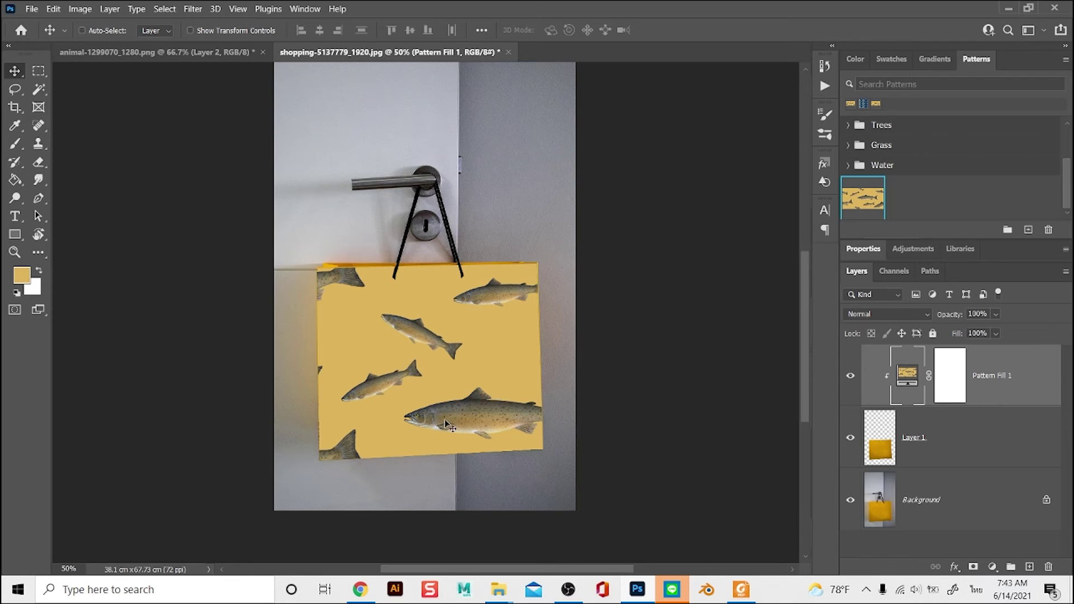
drag(445, 422, 478, 381)
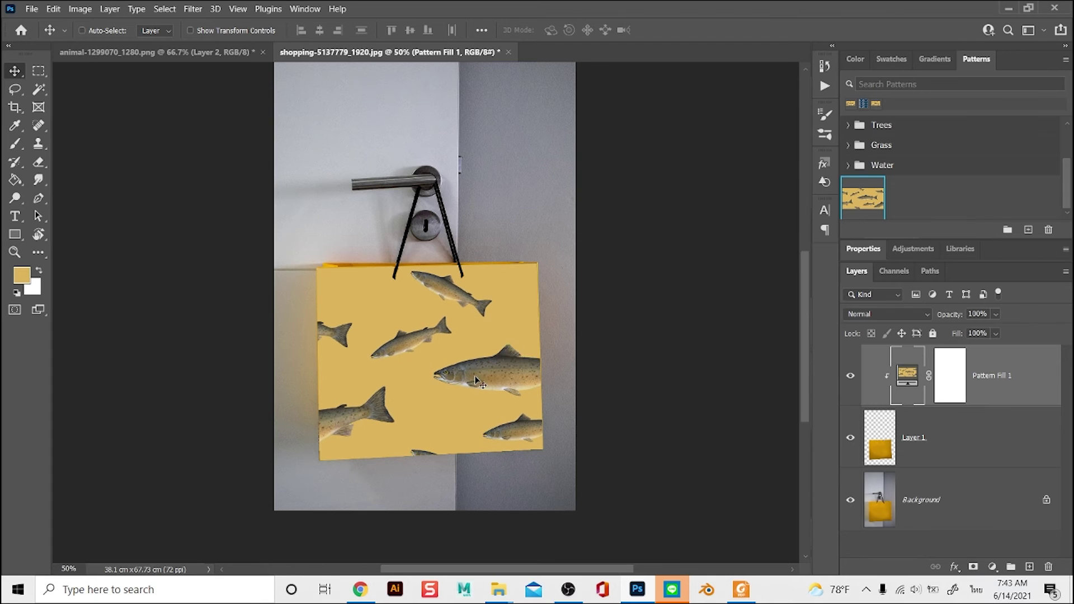
Set the bag's pattern fill to an angle of -18.07° and a scale of 67%.
double_click(907, 376)
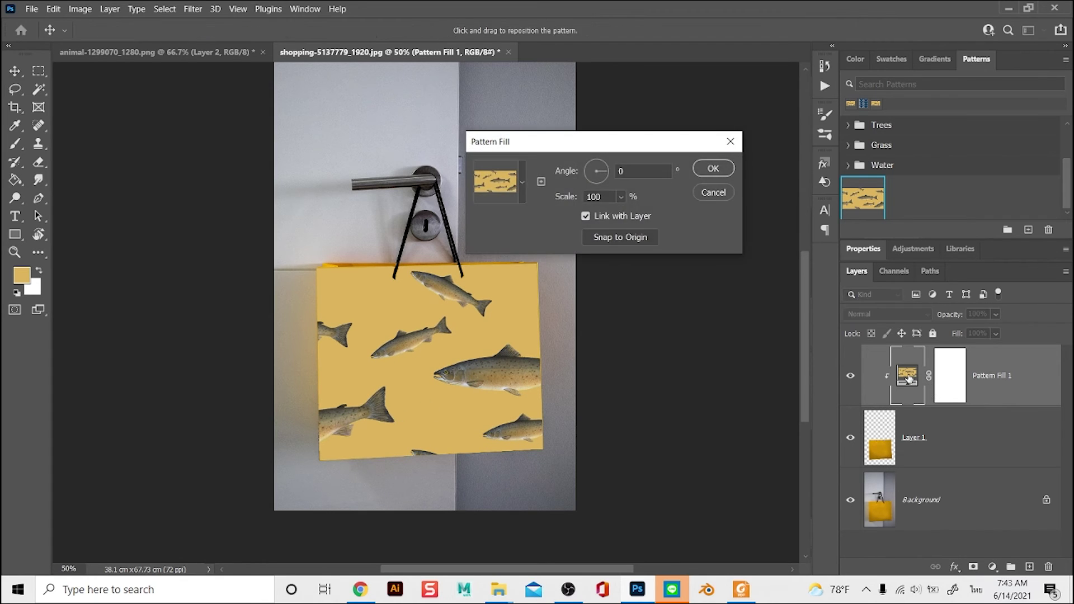
drag(582, 143, 601, 121)
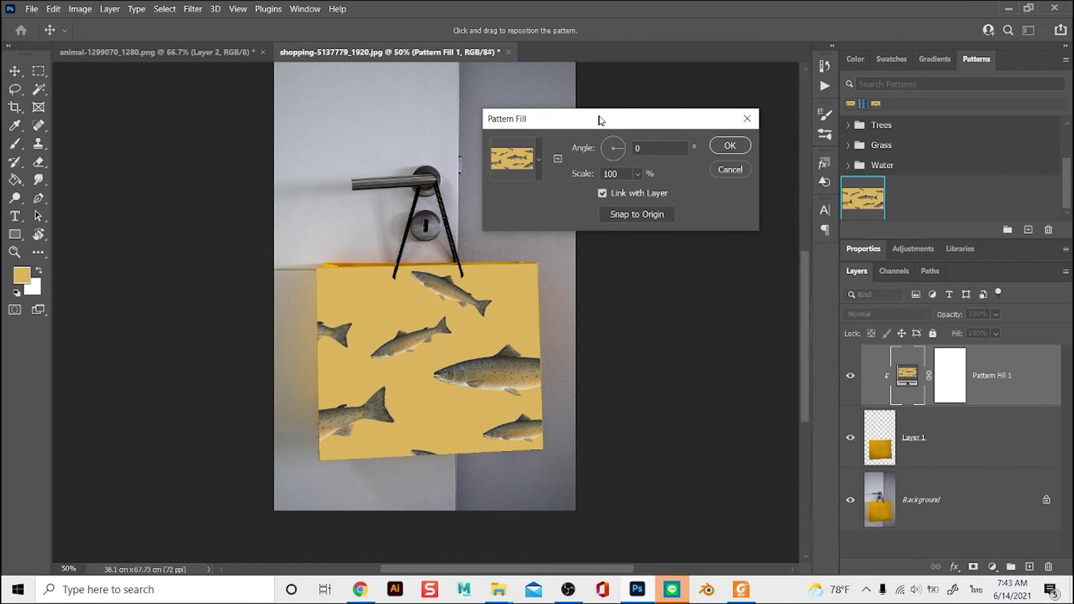
click(620, 145)
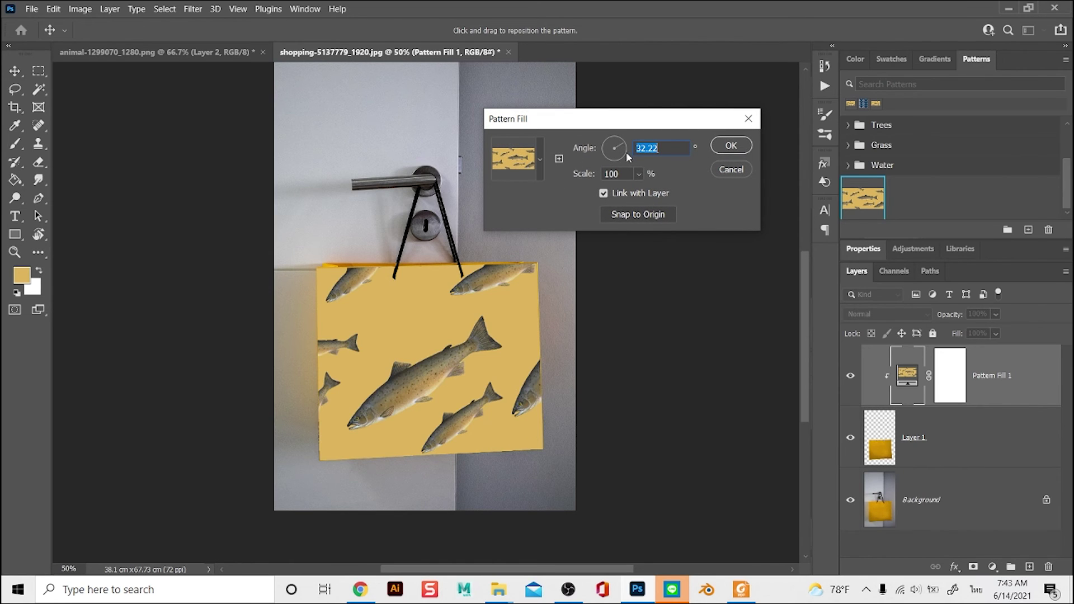
click(626, 152)
click(638, 177)
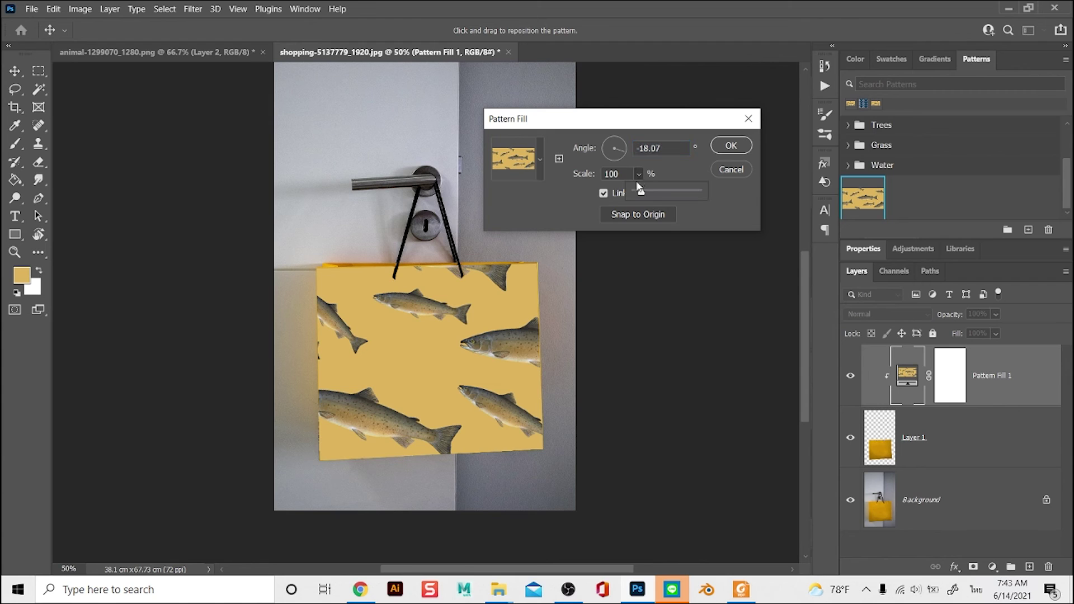
drag(649, 190, 641, 194)
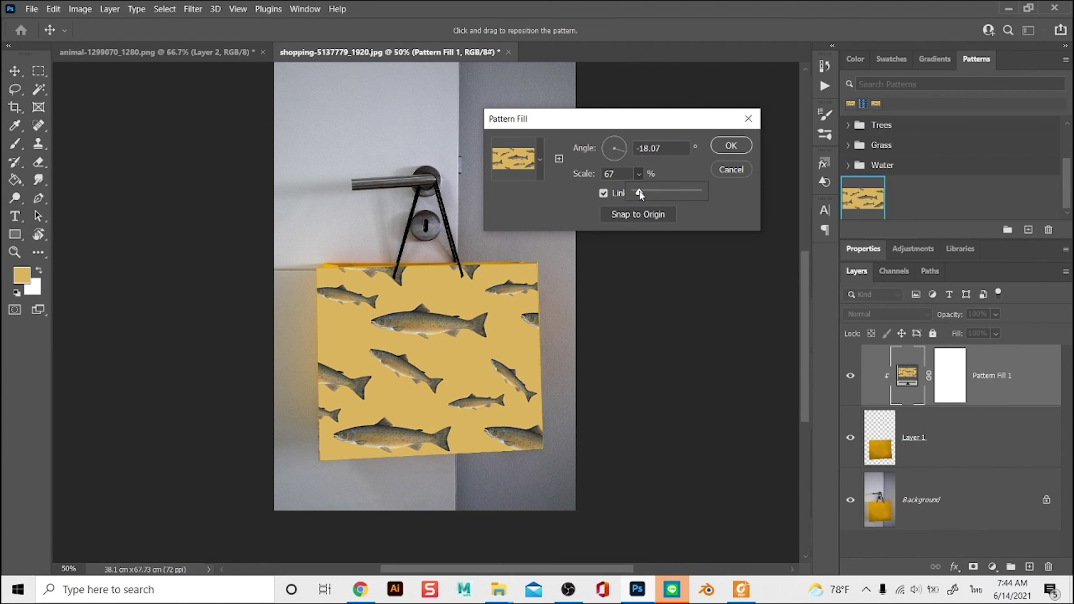
Reposition the fish pattern on the bag to the right and slightly down, and accept the pattern fill settings.
click(453, 329)
drag(453, 328, 485, 339)
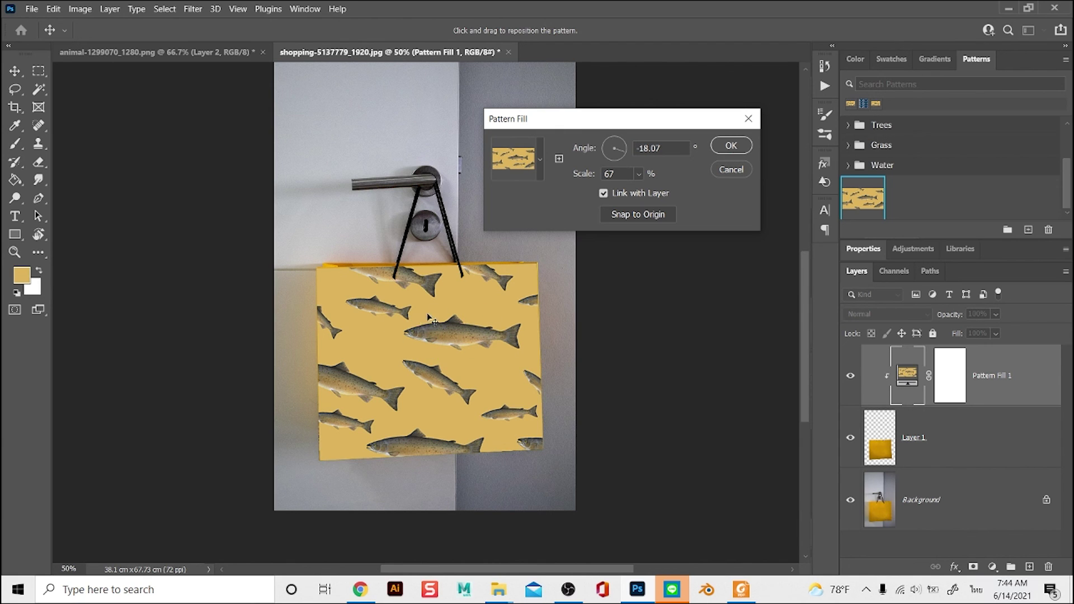
click(730, 149)
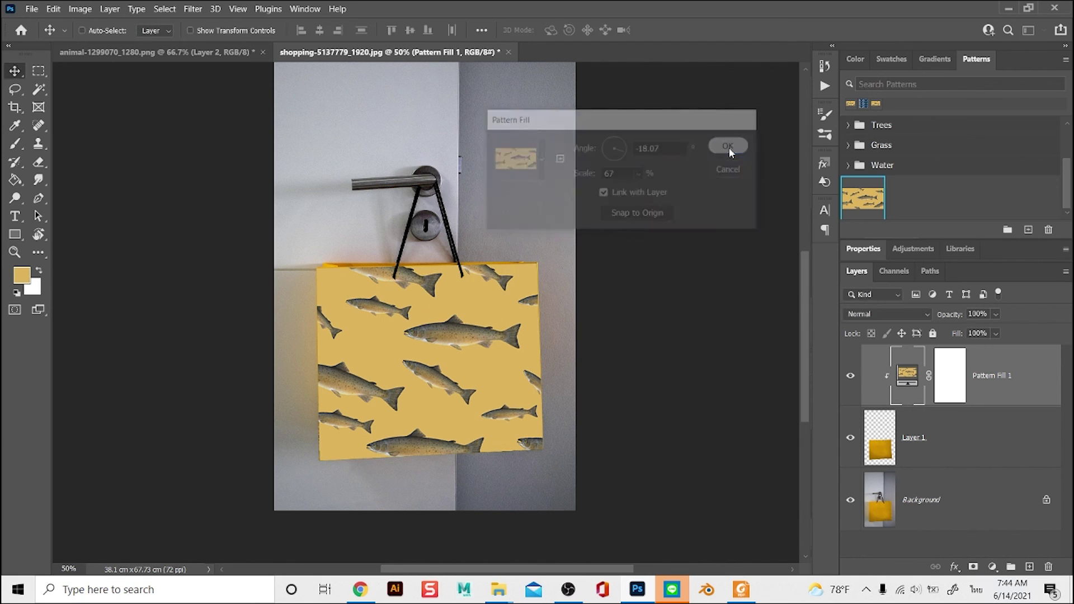